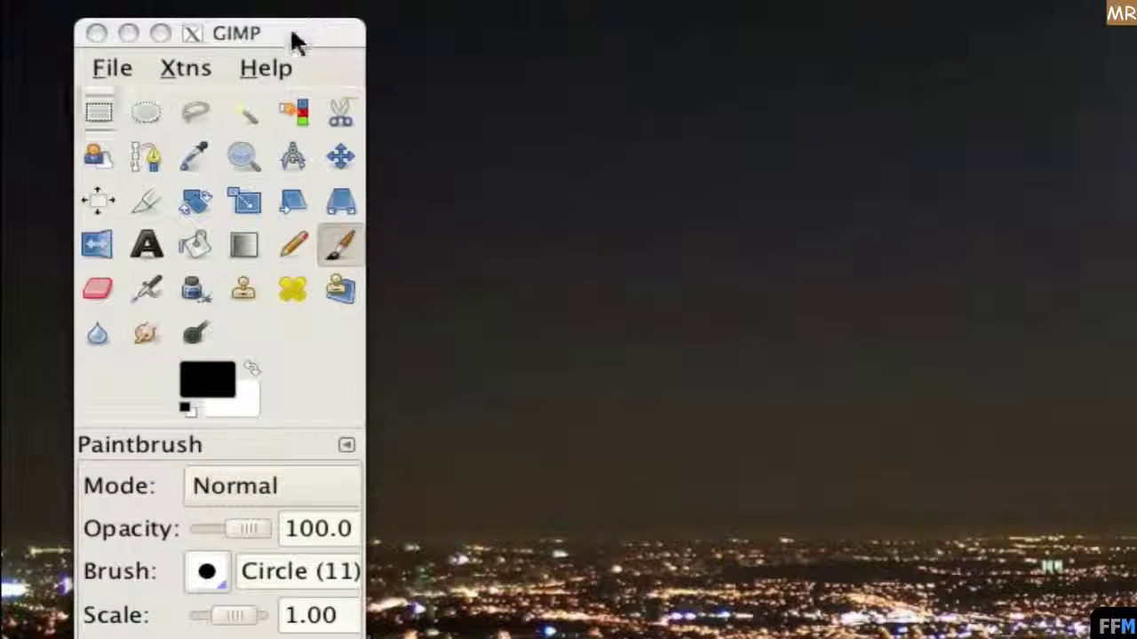
- Open Snap03.jpg, keeping its embedded colour profile, and launch Filters > Web > Image Map
left_click(296, 43)
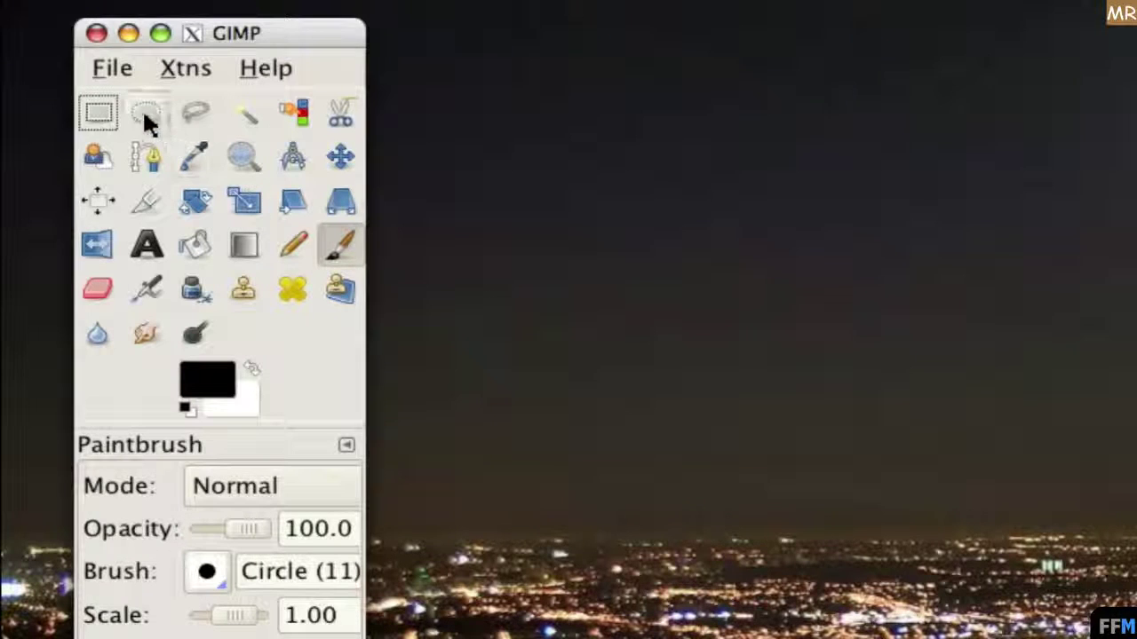
left_click(98, 67)
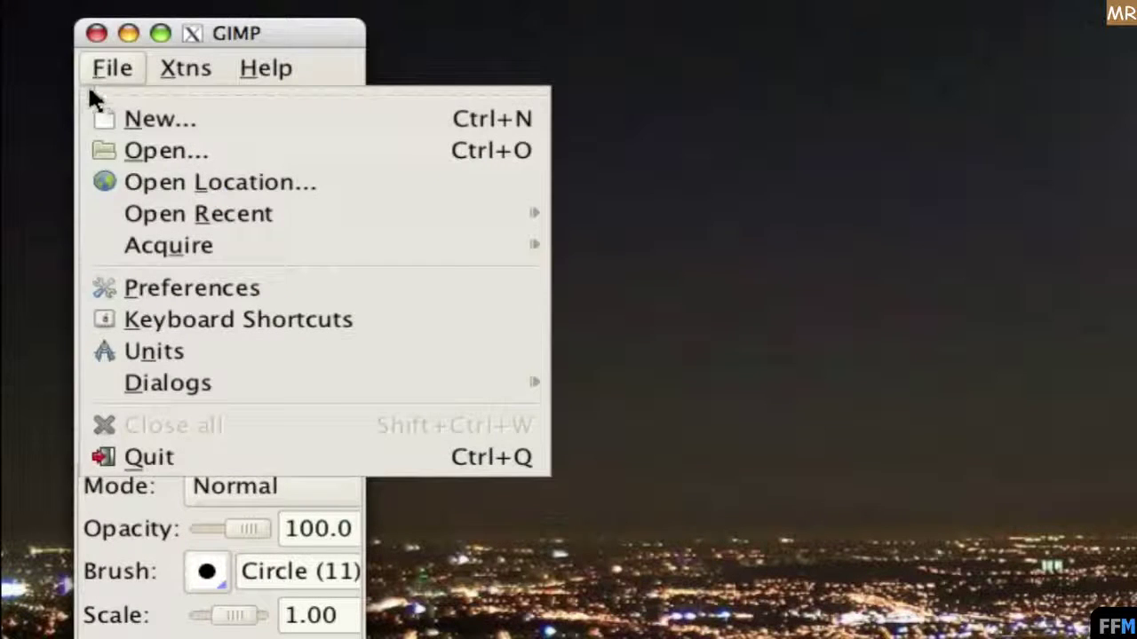
left_click(89, 149)
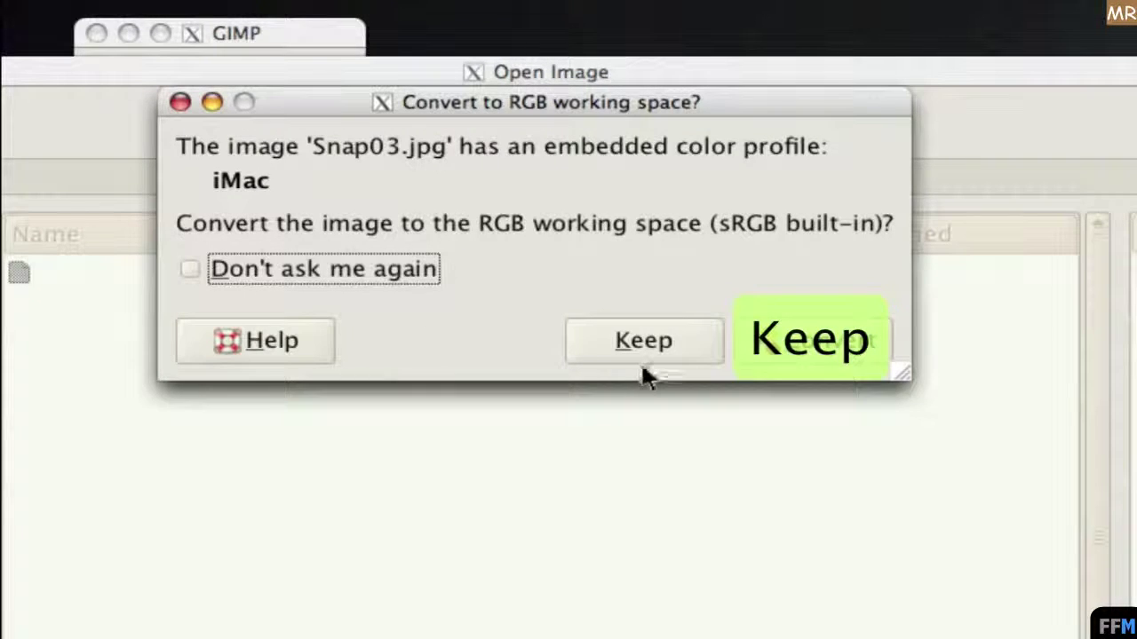
left_click(589, 349)
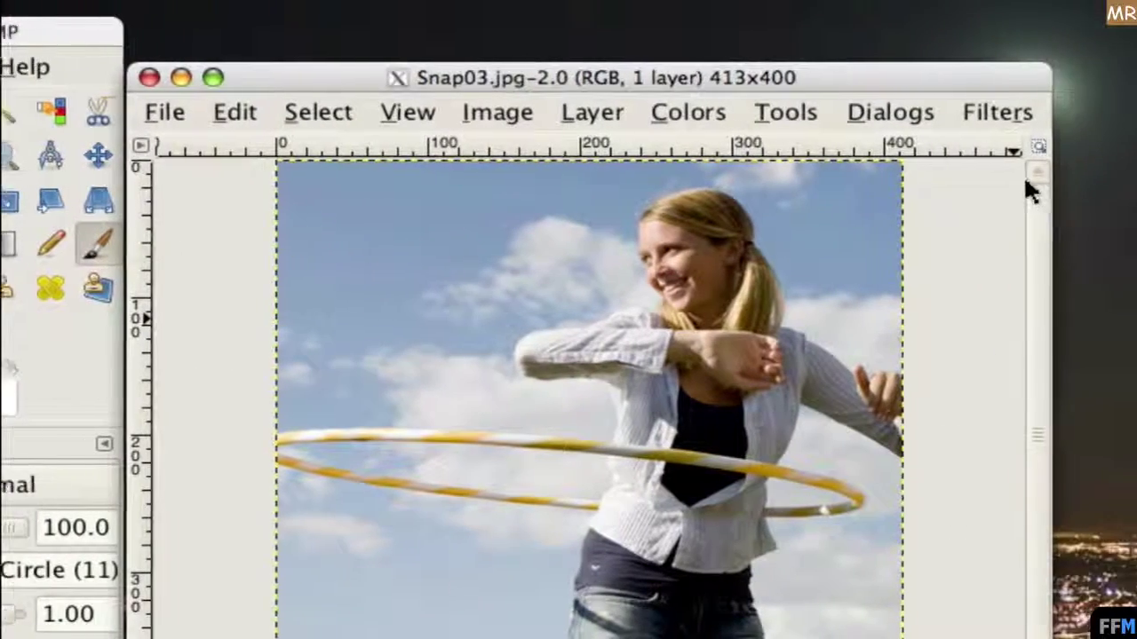
left_click(962, 119)
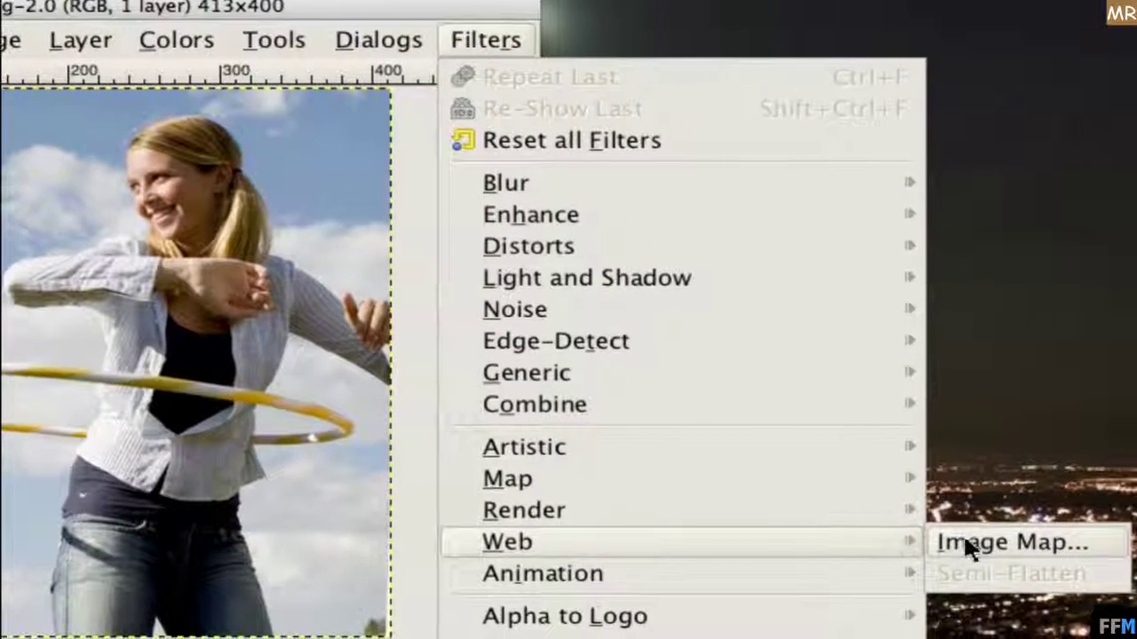
mouse_move(734, 559)
left_click(966, 542)
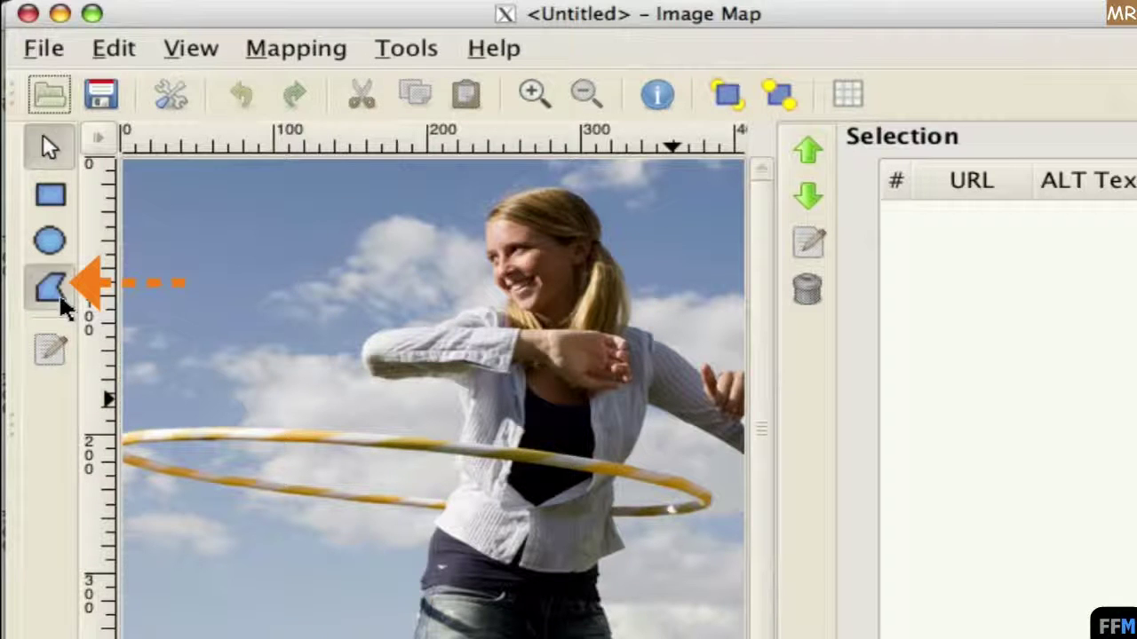
- With the Polygon tool, place six corners around the woman's outstretched arm and shoulder
left_click(56, 294)
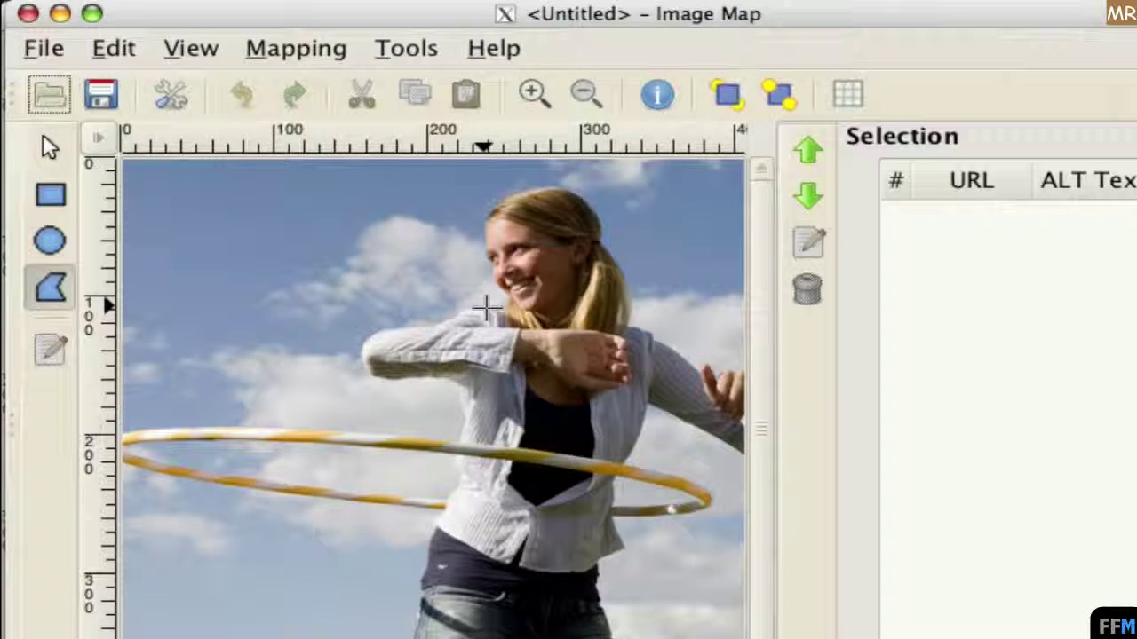
left_click(484, 311)
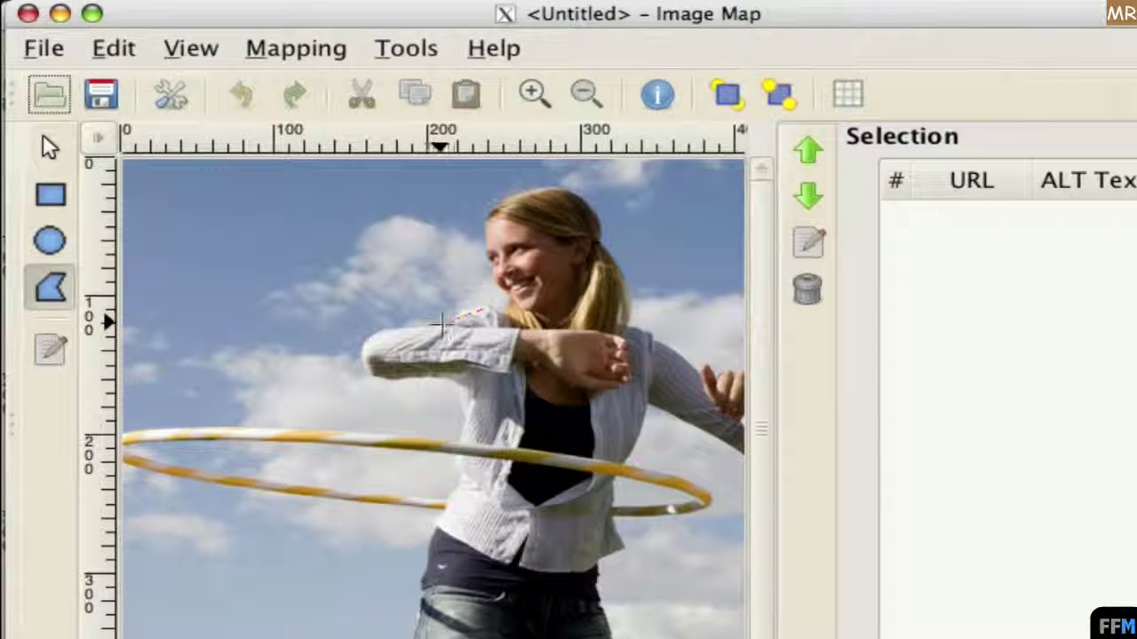
left_click(374, 335)
left_click(364, 361)
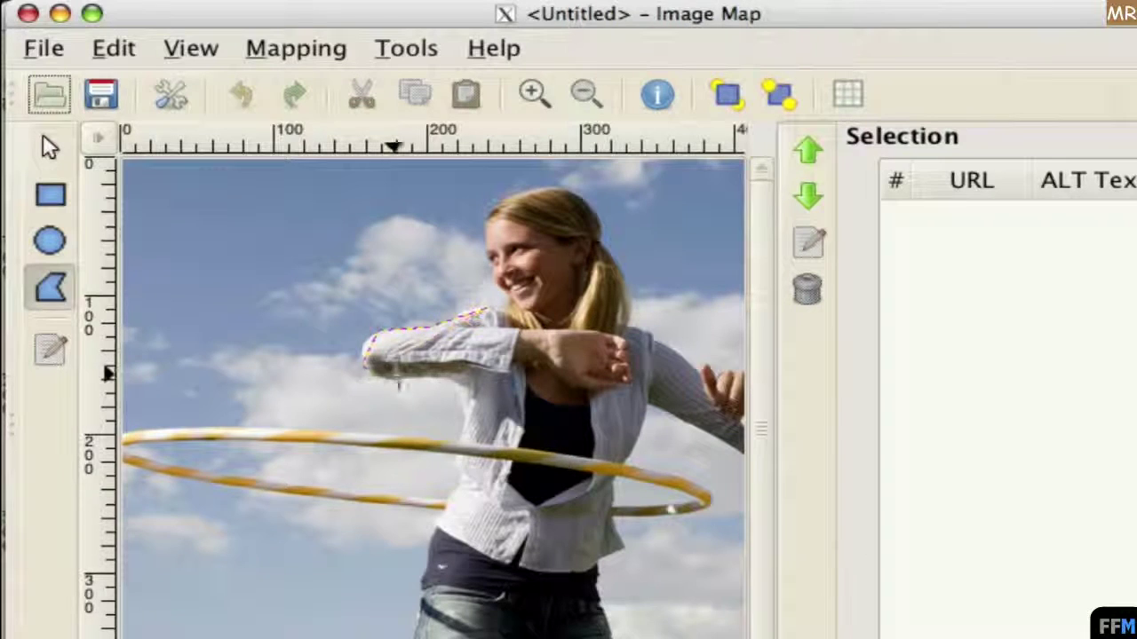
left_click(468, 389)
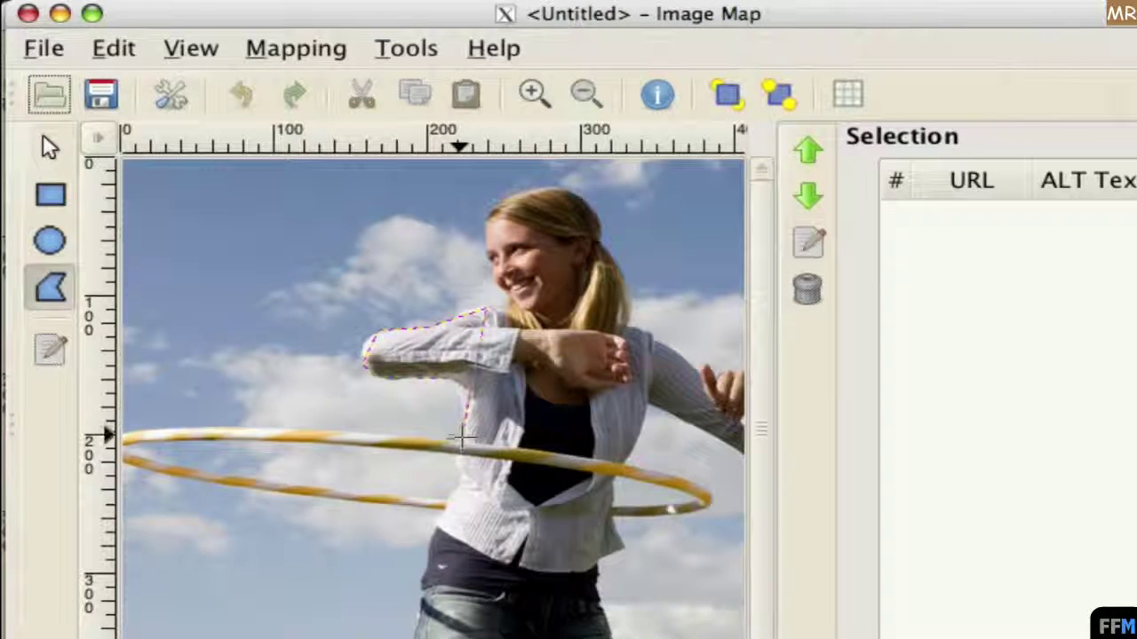
left_click(463, 441)
left_click(512, 447)
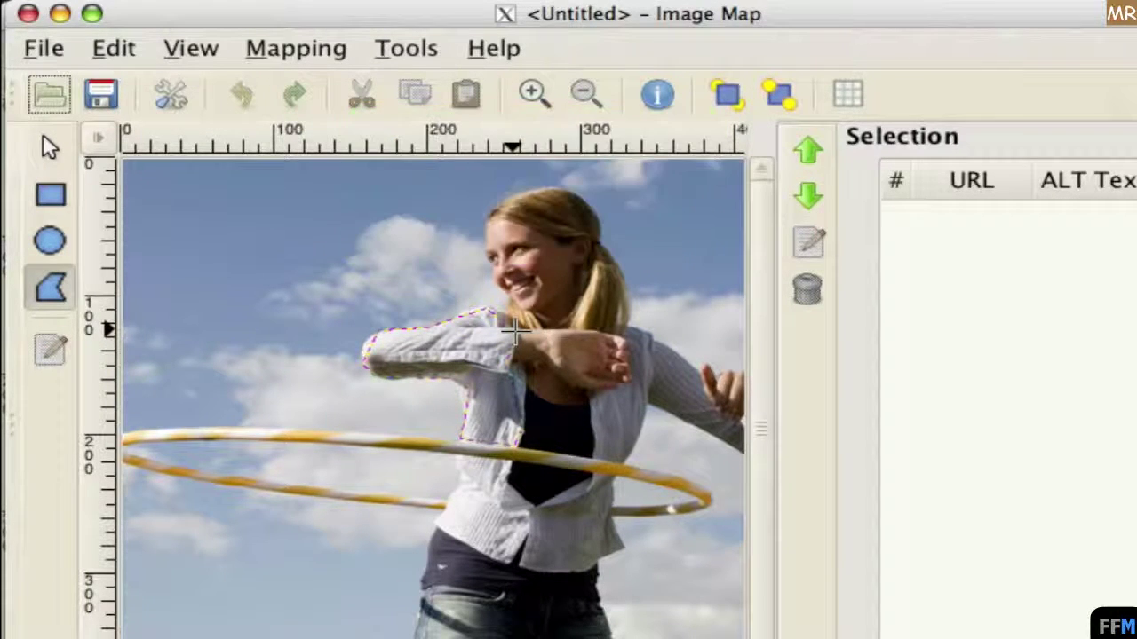
- Close the arm polygon and link it to the pasted dinodirect.com shirt URL with target _blank
double_click(516, 335)
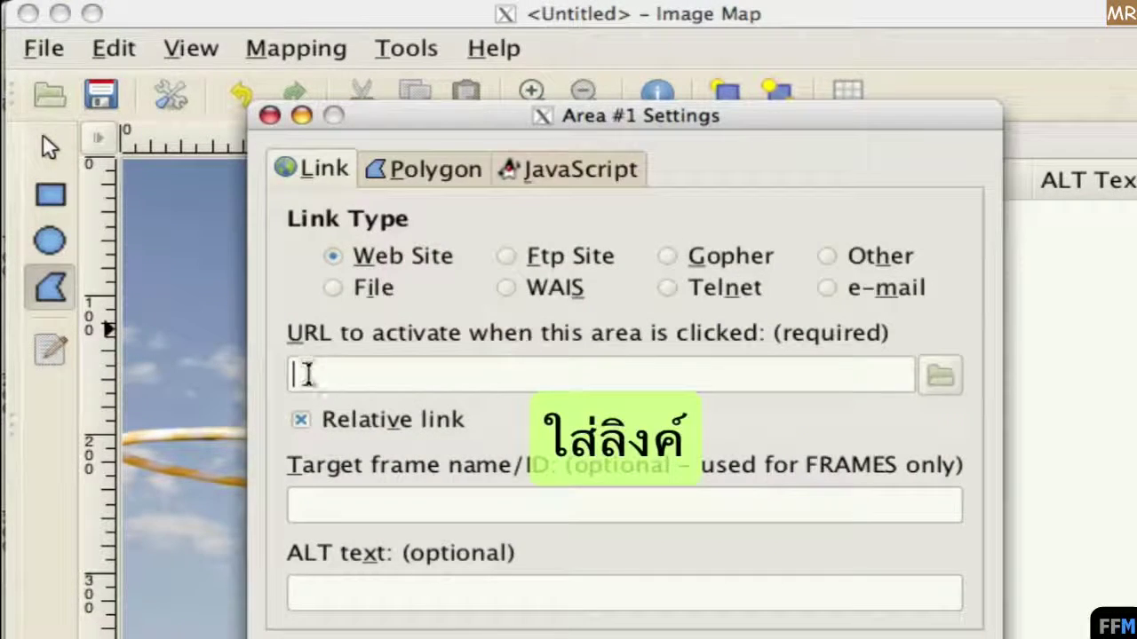
right_click(302, 373)
left_click(426, 462)
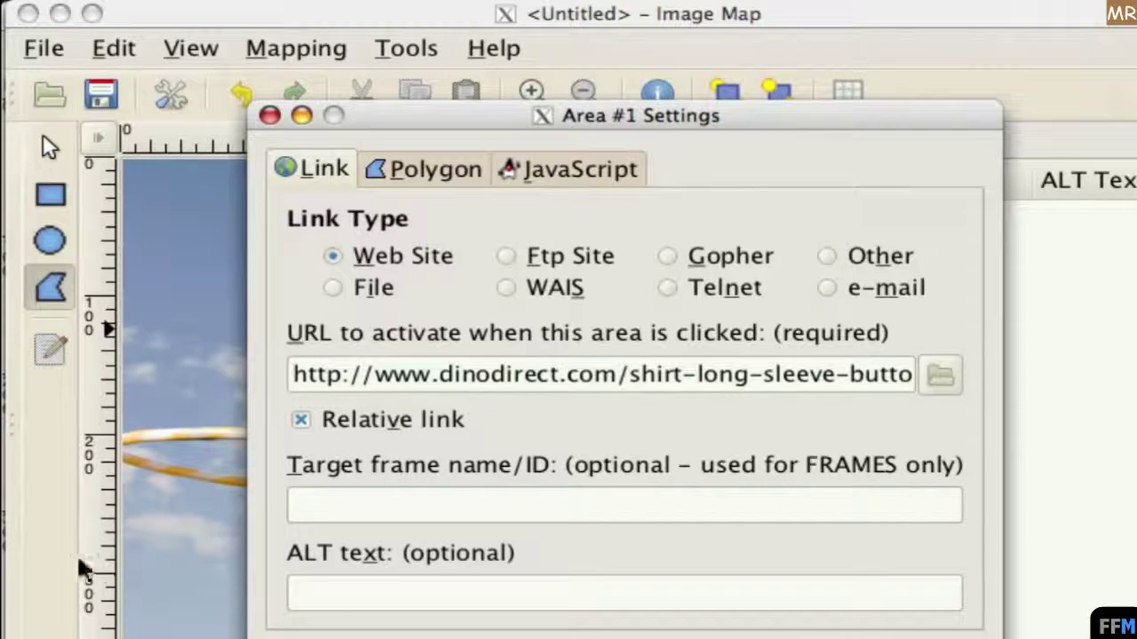
left_click(382, 508)
type("_blank")
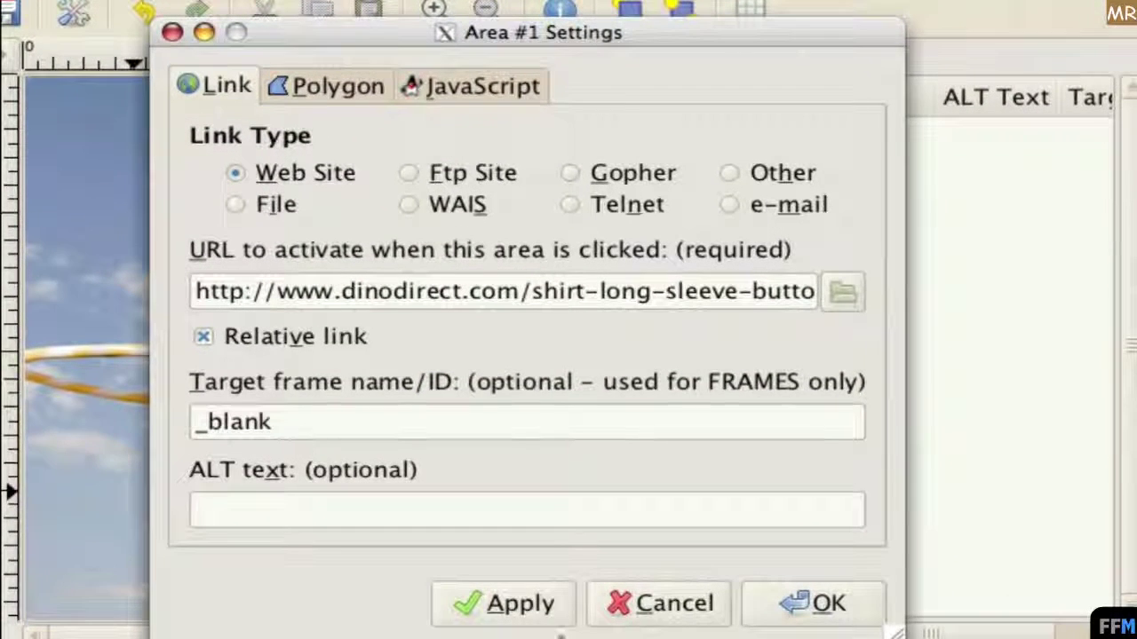
left_click(546, 607)
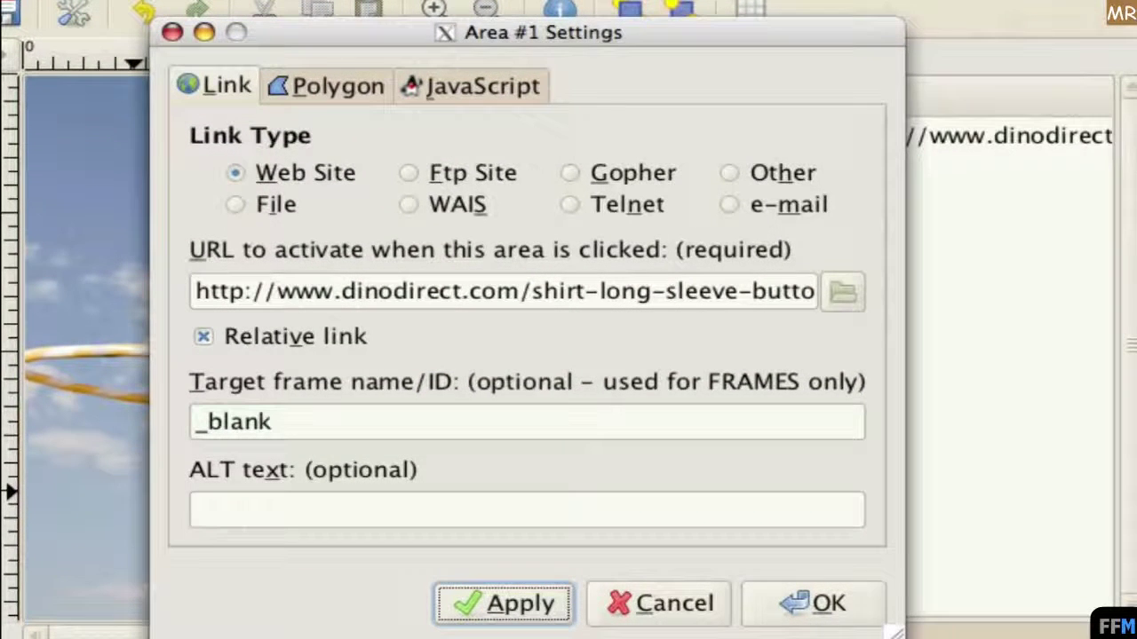
left_click(857, 604)
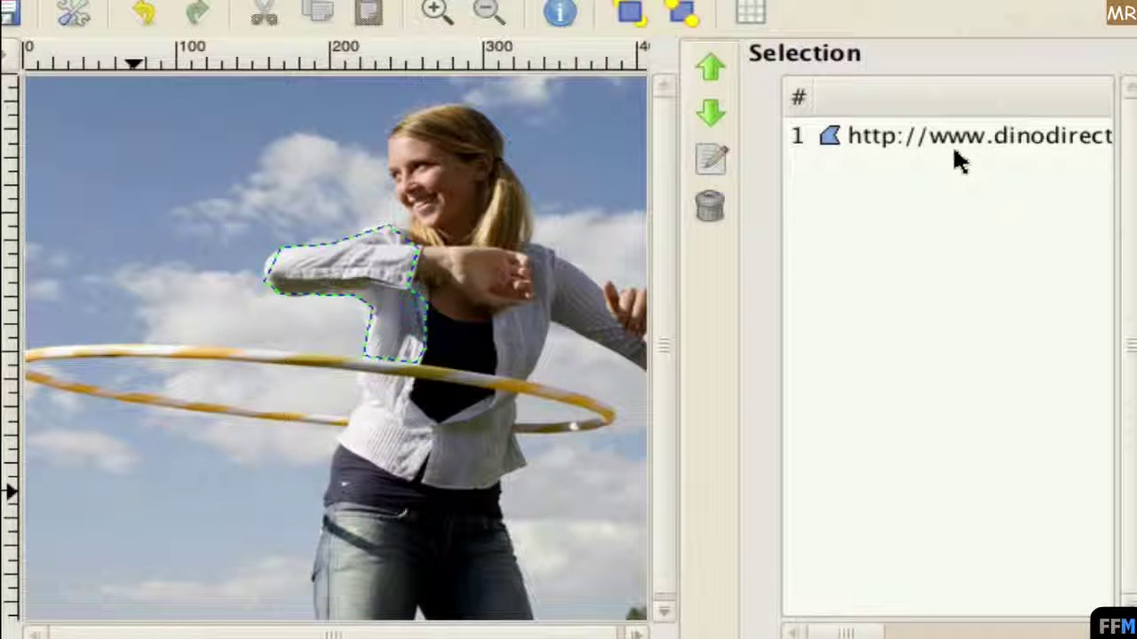
- Outline the dark top as area 2 and link it to a pasted amazon.com product URL
left_click_drag(664, 346, 717, 346)
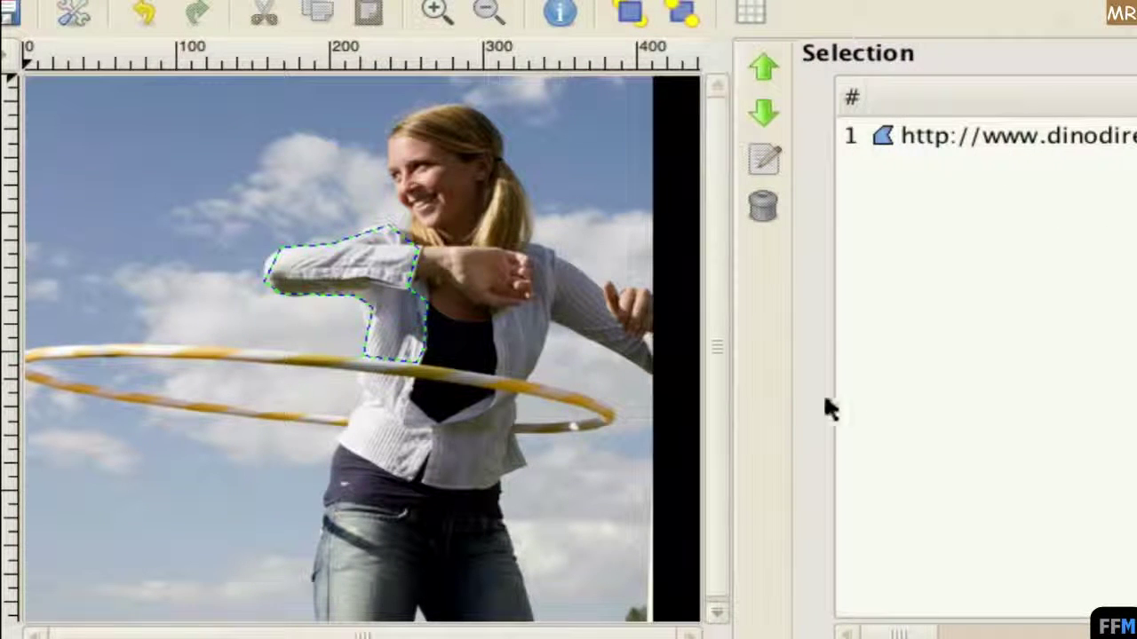
left_click(425, 311)
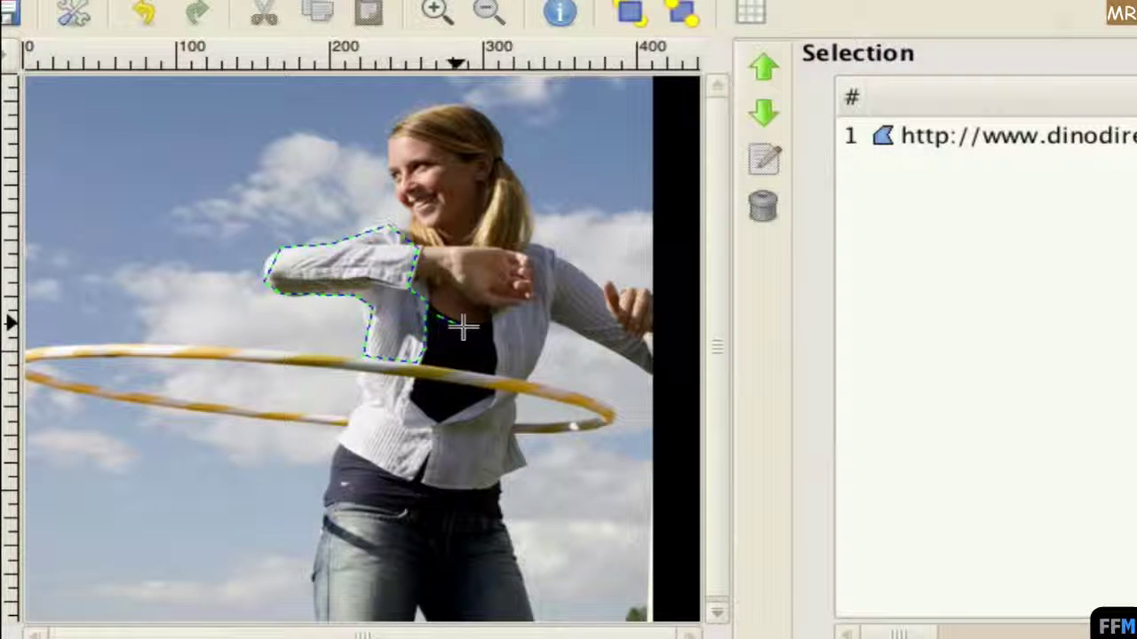
double_click(425, 360)
right_click(224, 291)
left_click(293, 367)
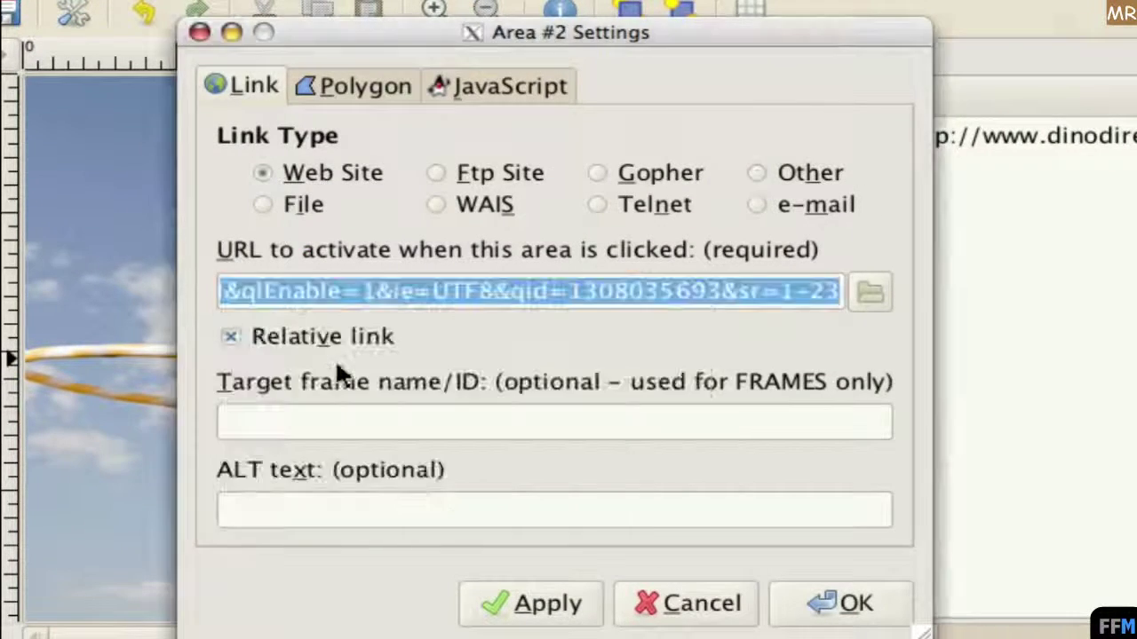
type("_blank")
left_click(840, 606)
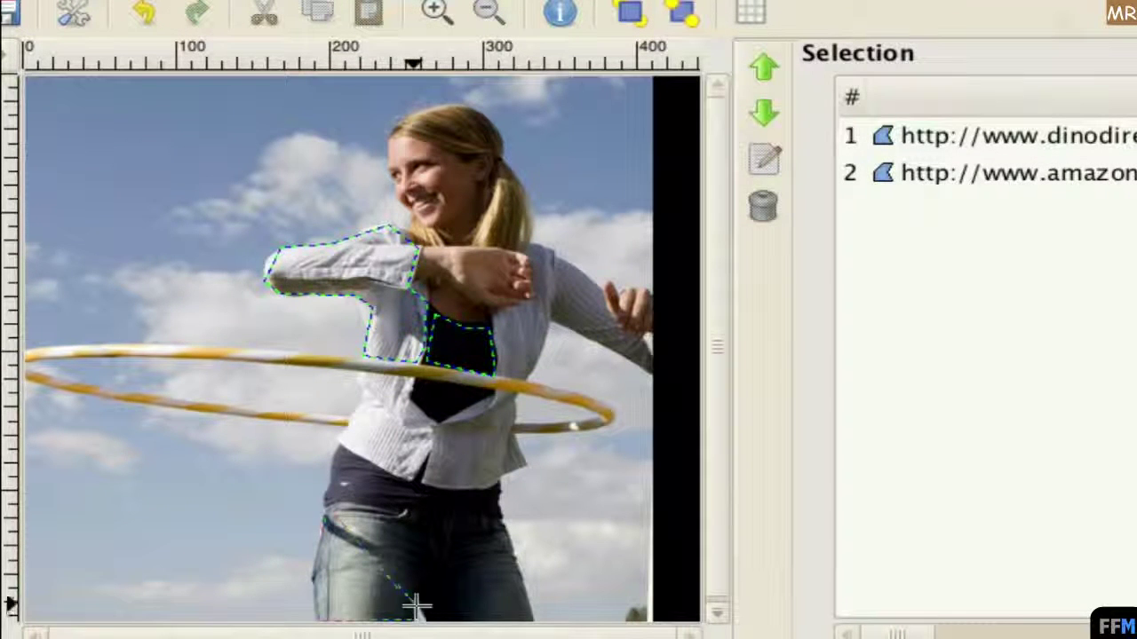
- Outline the jeans as area 3, link it to an amazon.com URL, and fill its target frame
left_click(415, 619)
left_click(533, 619)
left_click(329, 513)
double_click(502, 524)
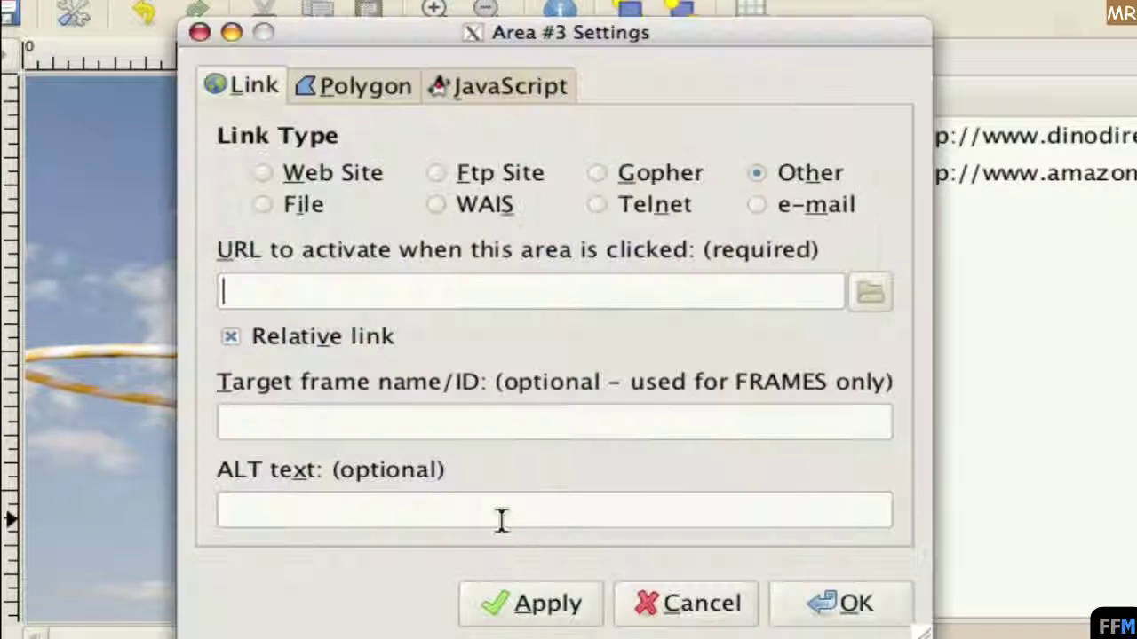
right_click(257, 297)
left_click(340, 376)
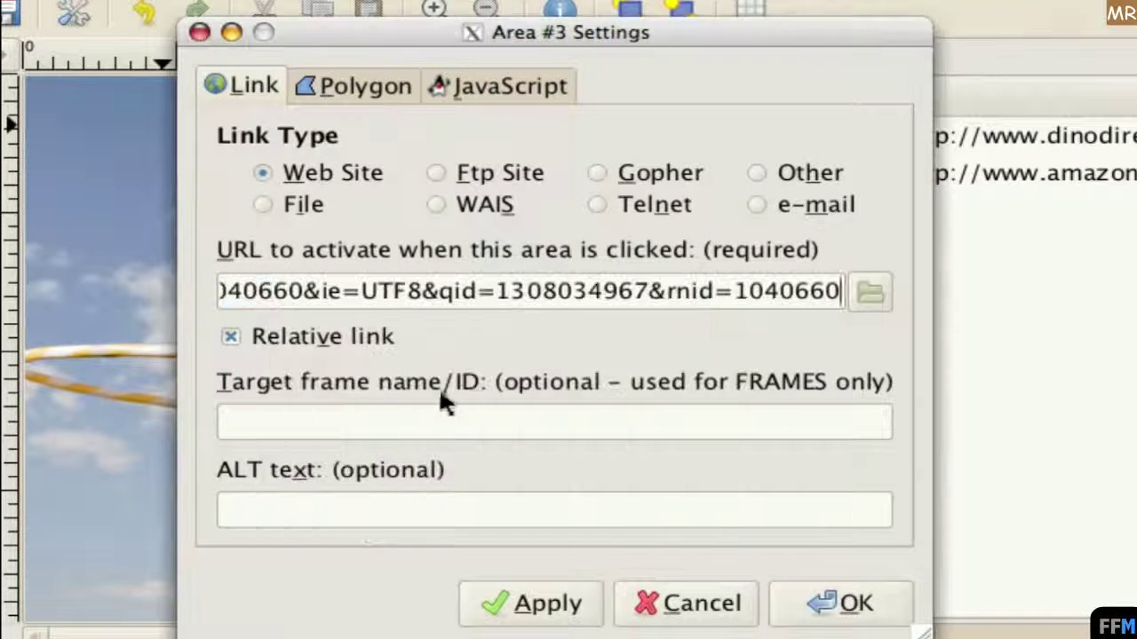
left_click(389, 424)
type("_blank")
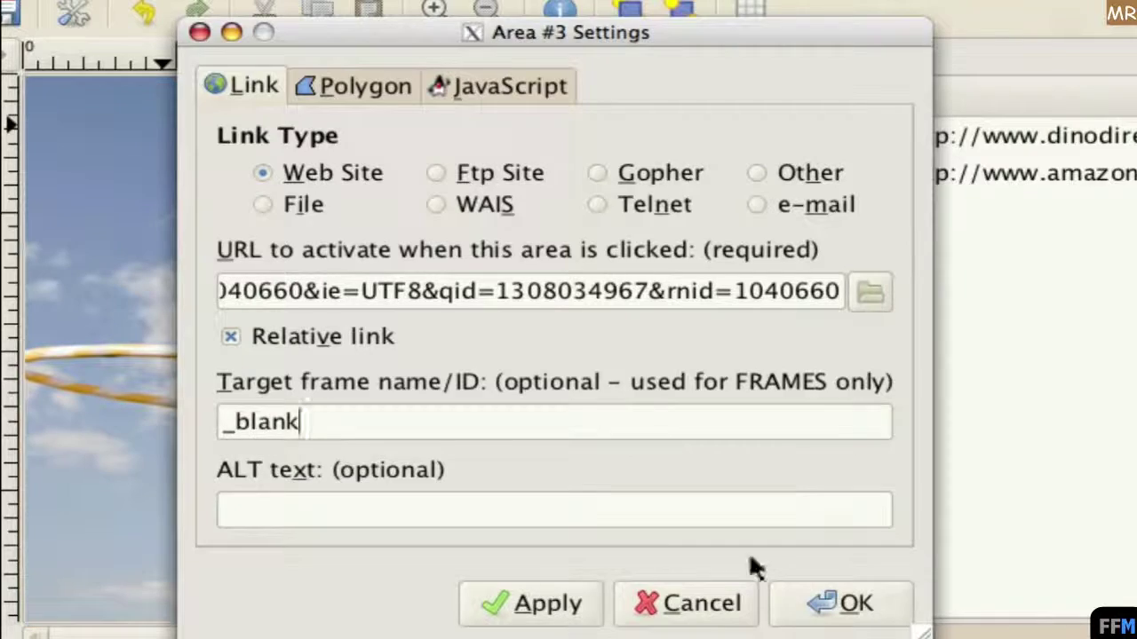
left_click(845, 604)
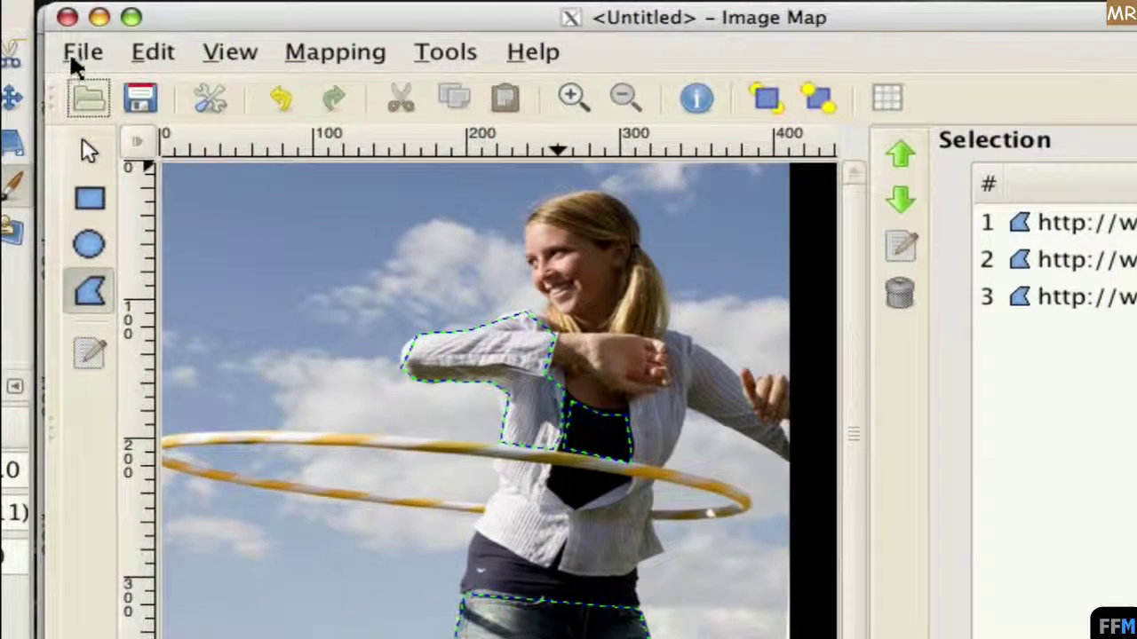
- Save the image map under the name index.html in the pic folder, beside Snap03.jpg
left_click(80, 53)
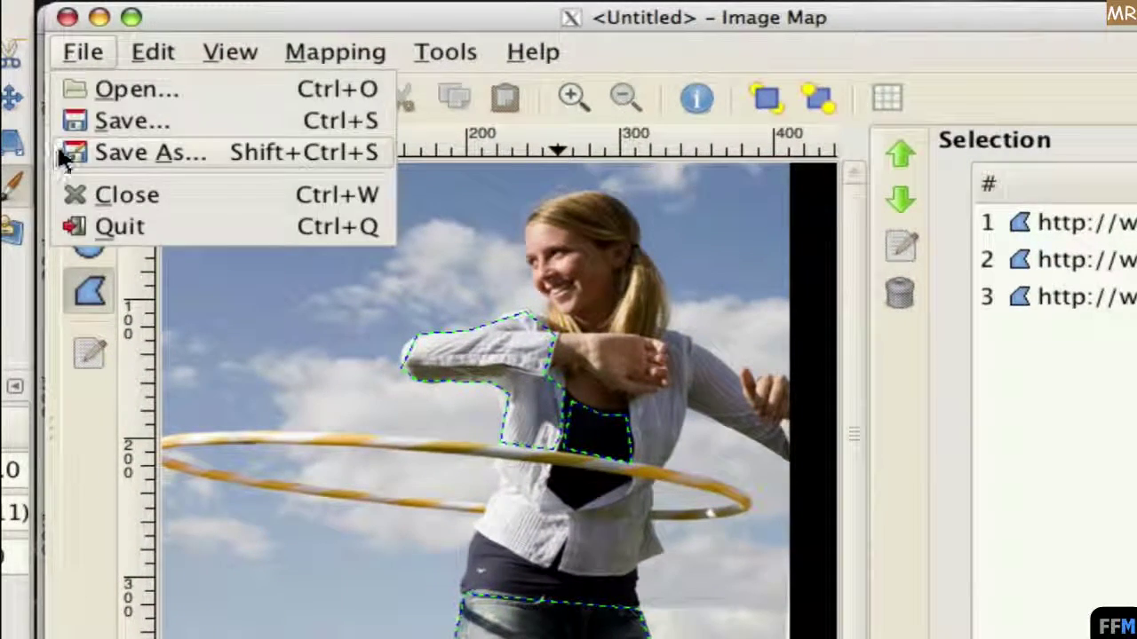
left_click(66, 151)
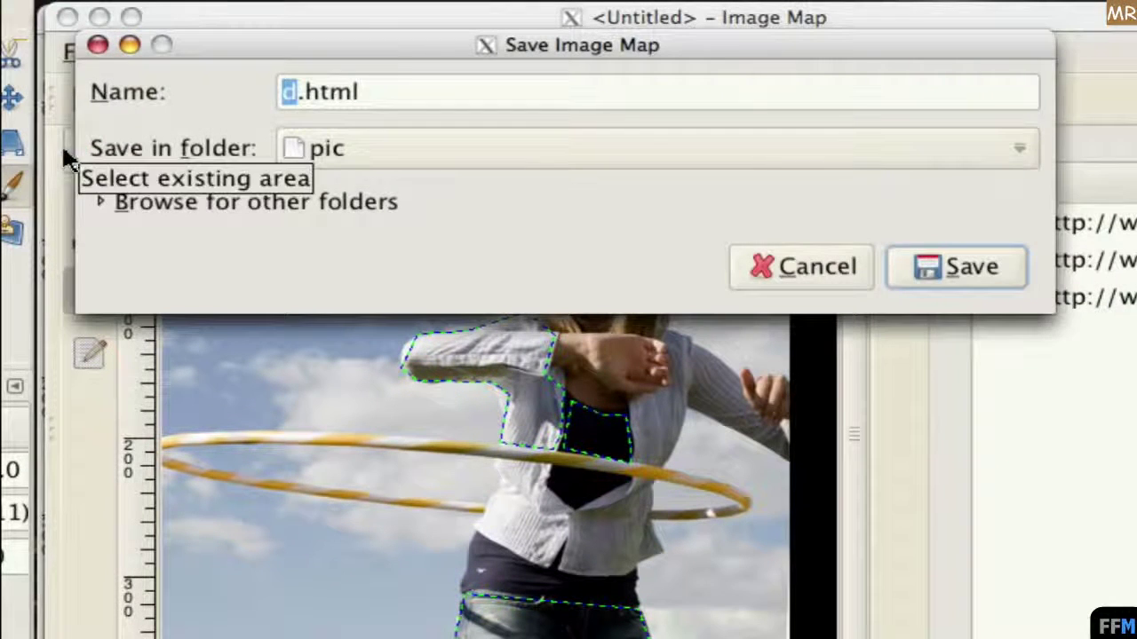
left_click_drag(416, 98, 273, 91)
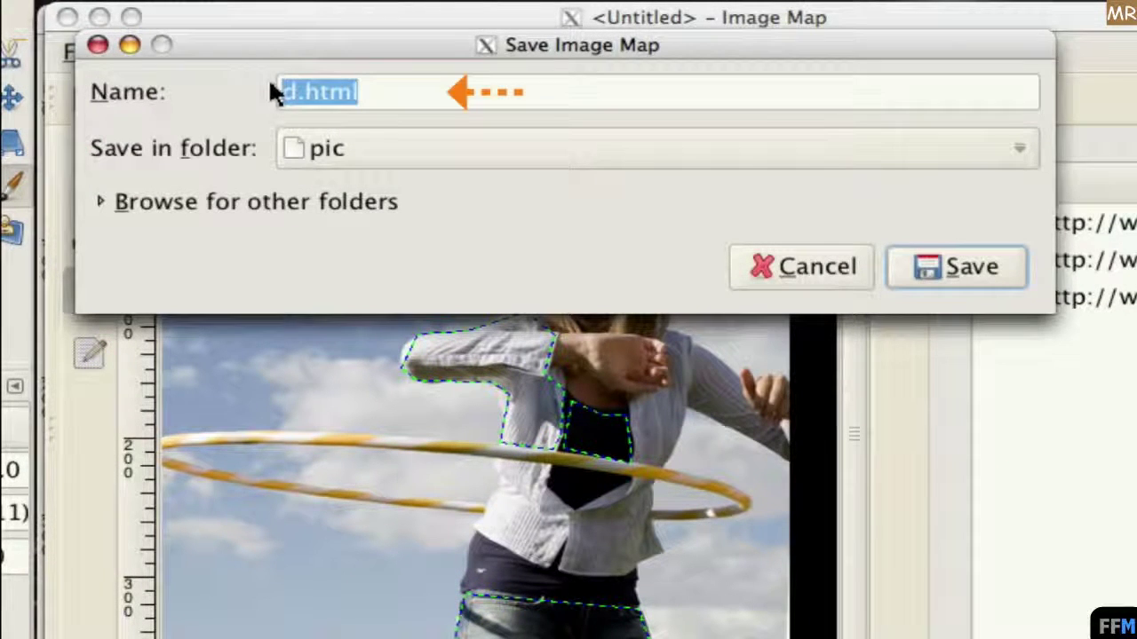
type("ind")
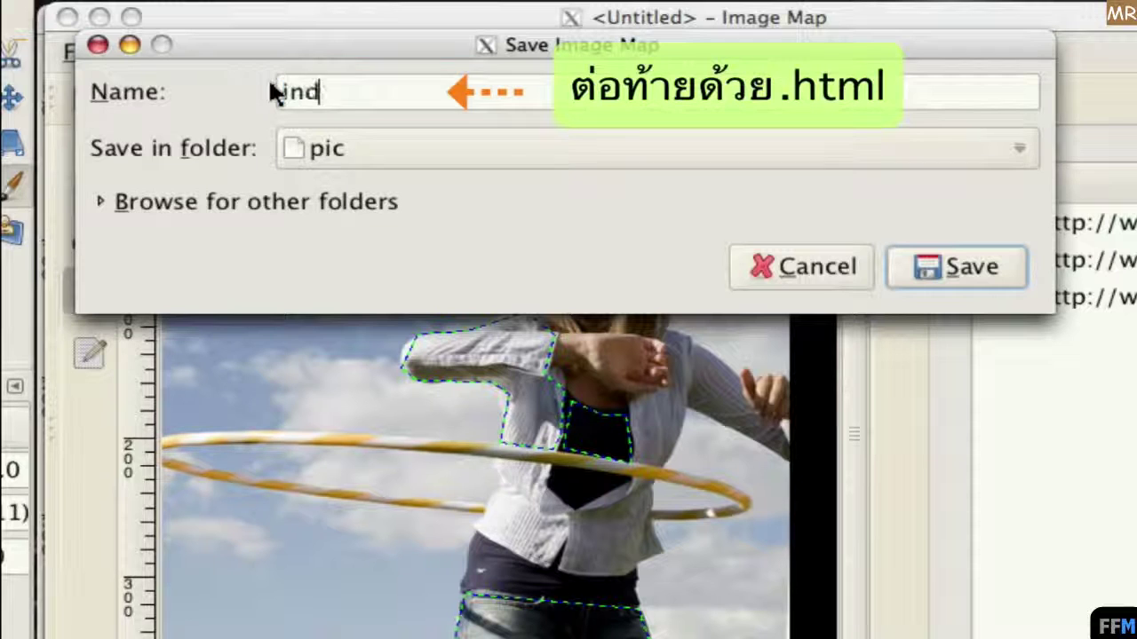
type("ex.html")
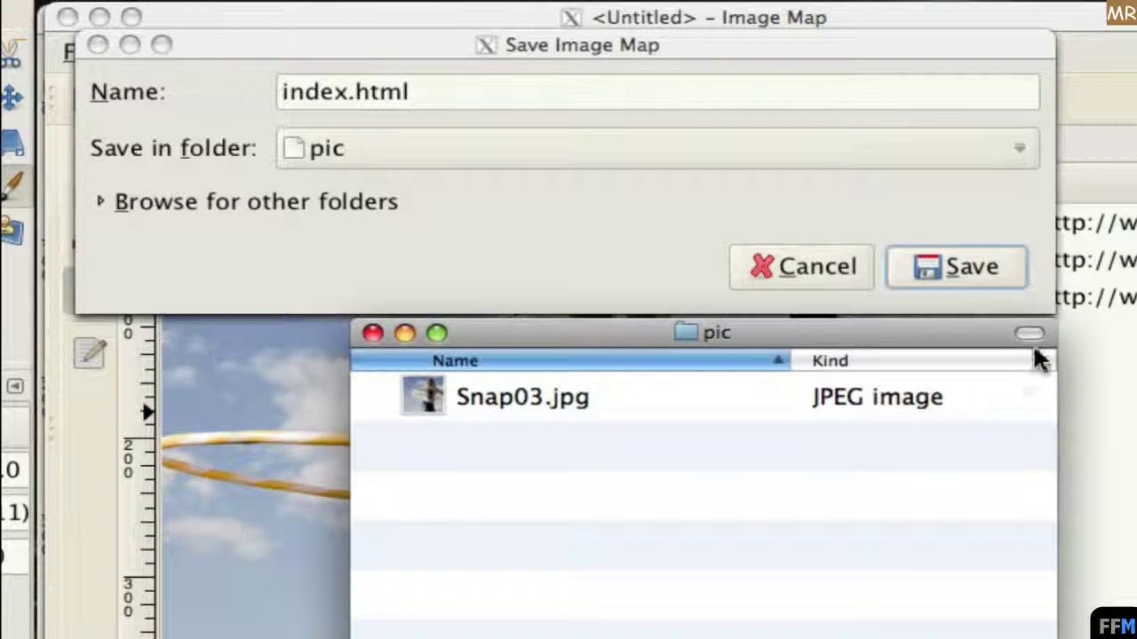
left_click(1007, 271)
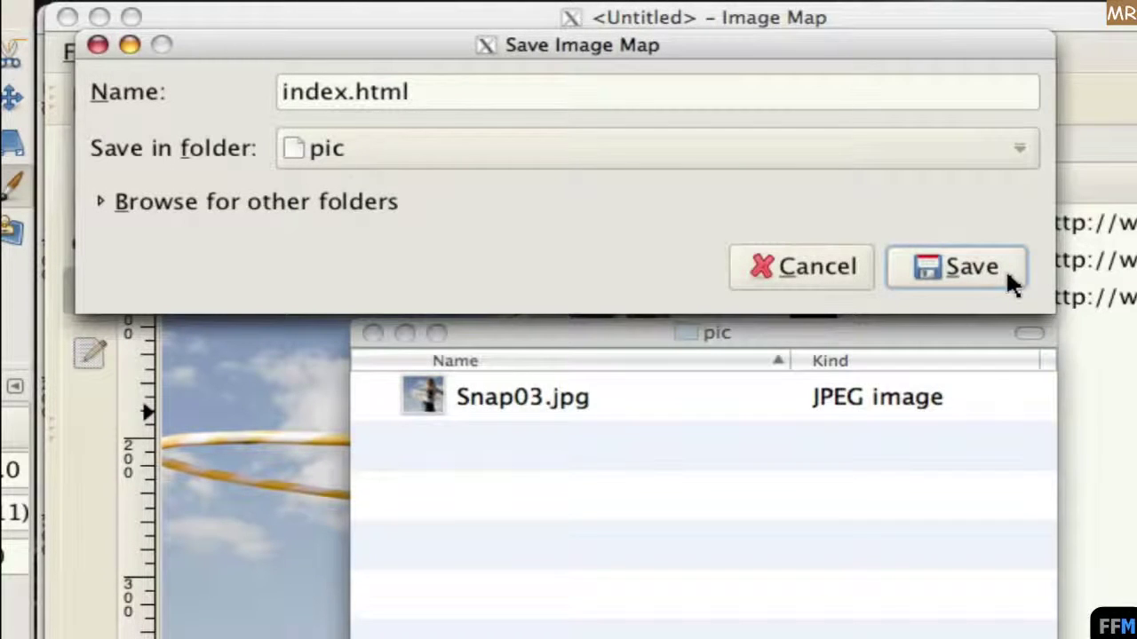
left_click(1007, 272)
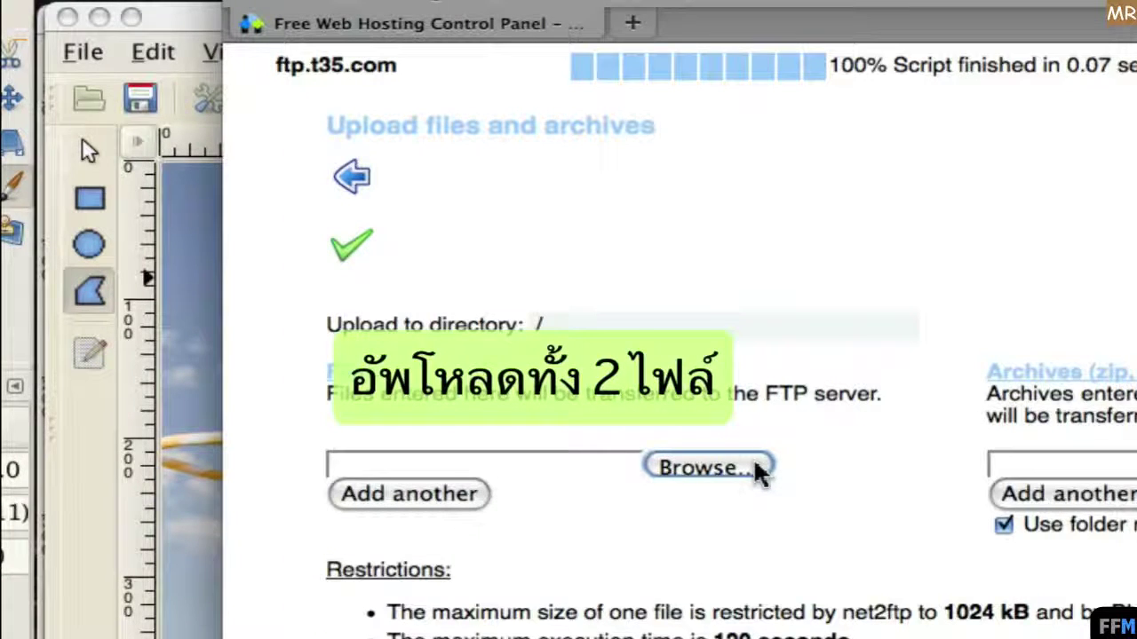
- Choose index.html and Snap03.jpg as the two upload files and submit them
left_click(760, 471)
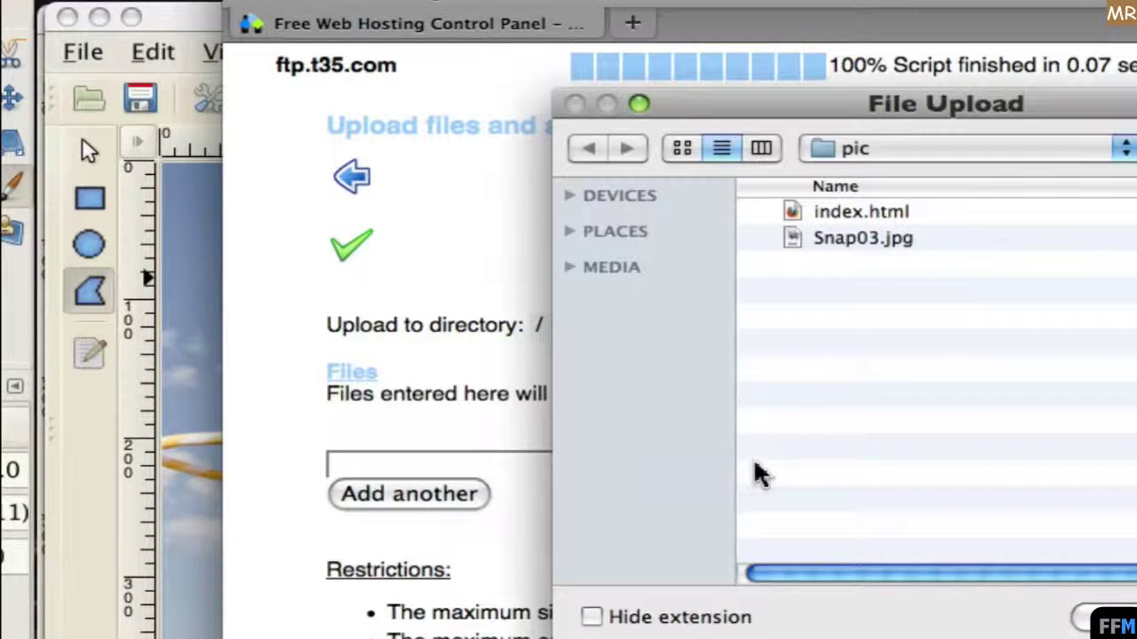
left_click(927, 214)
key("Return")
left_click(438, 524)
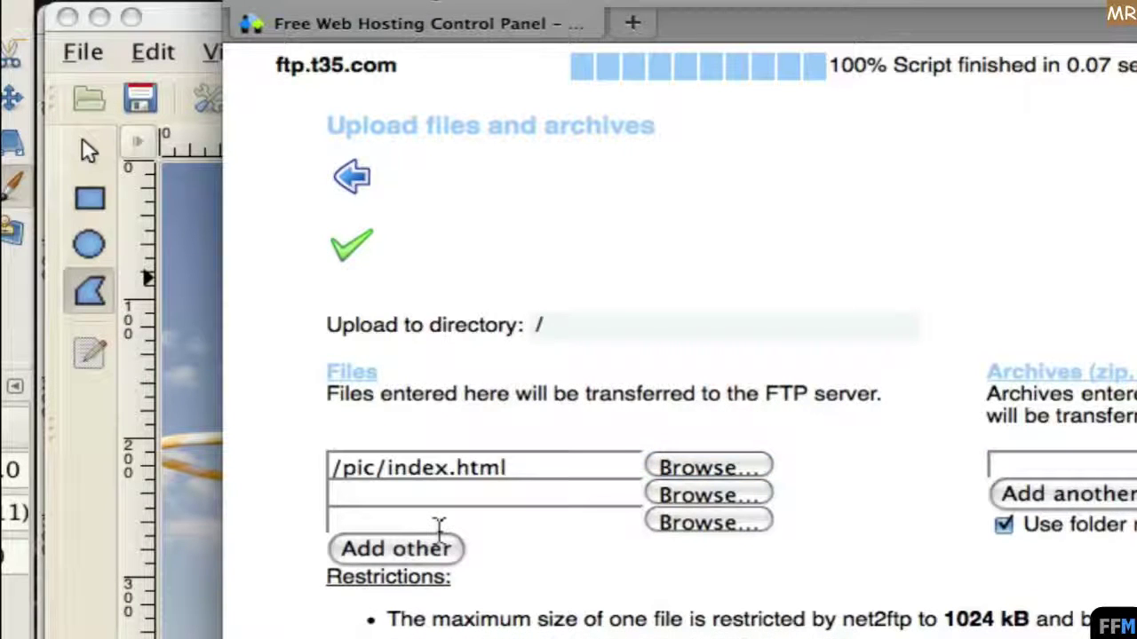
left_click(658, 495)
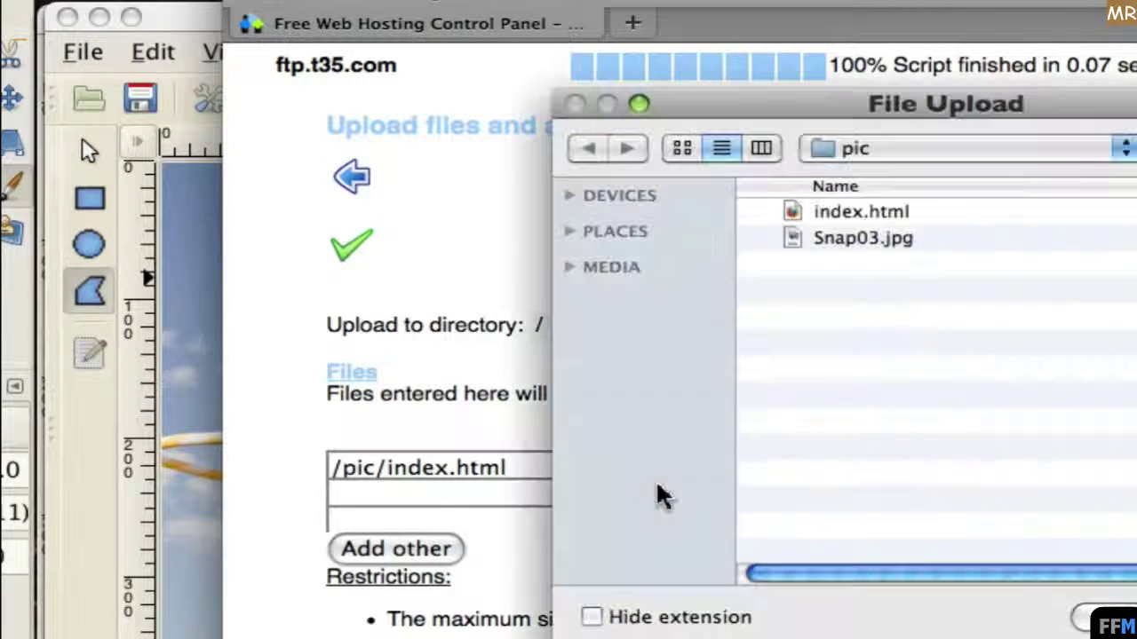
double_click(897, 250)
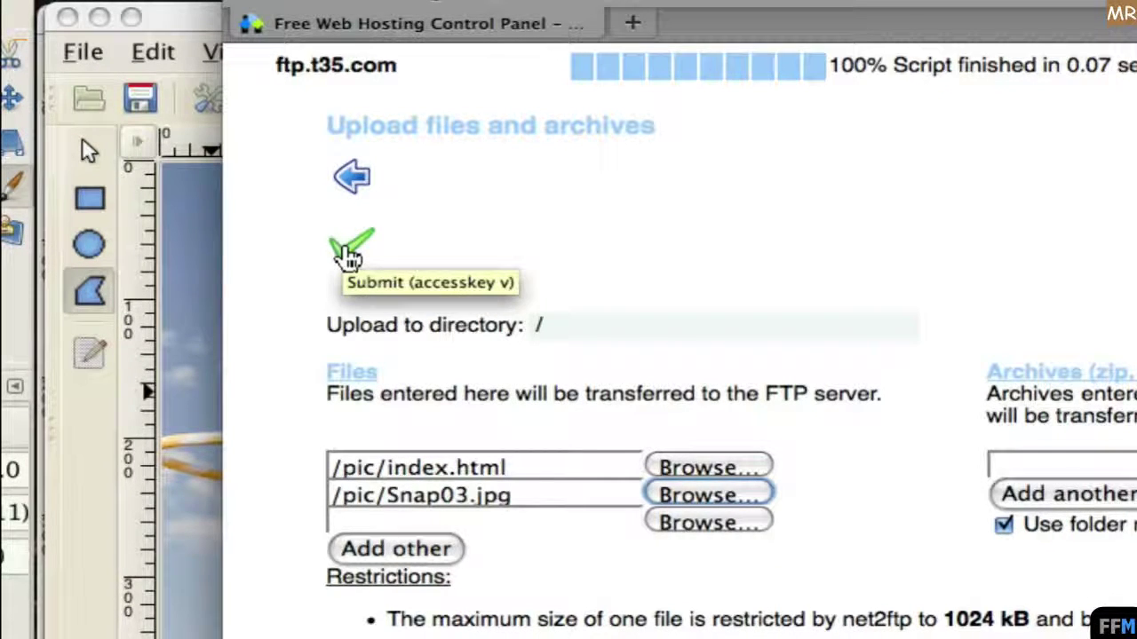
left_click(349, 256)
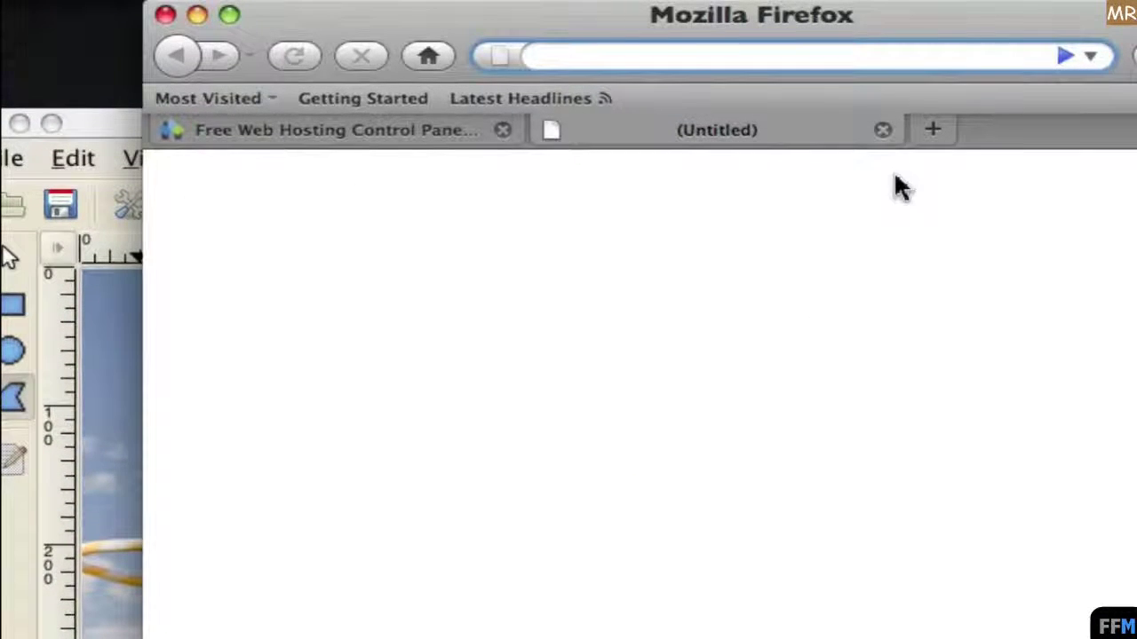
- Load jsee27.t35.com and confirm the white shirt area opens its shop page
type("jsee27.t35.com")
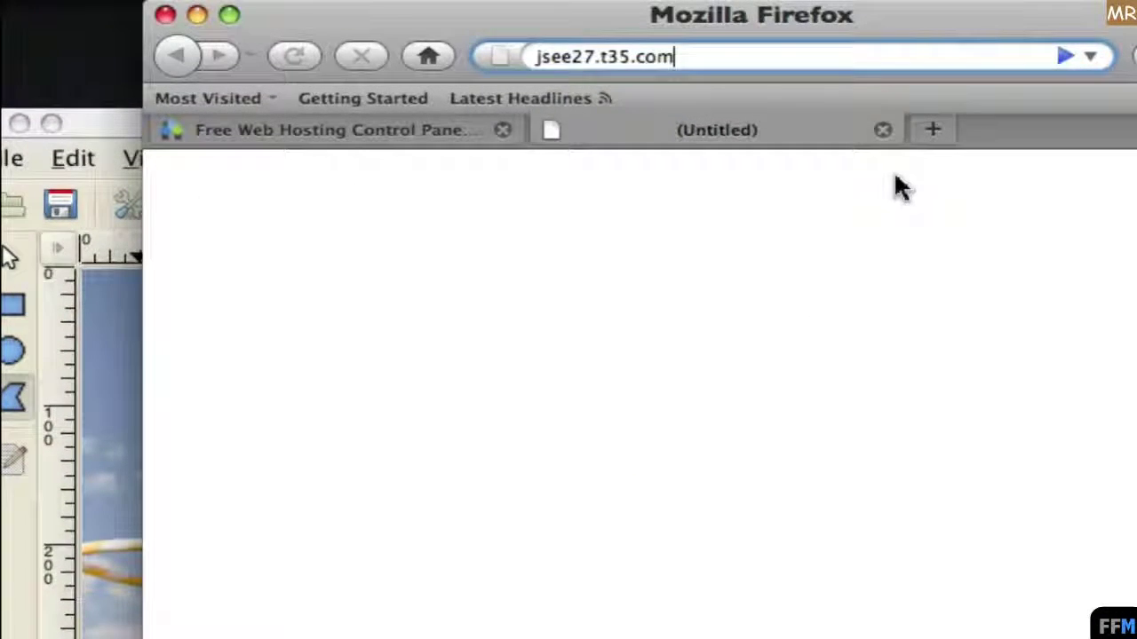
key("Return")
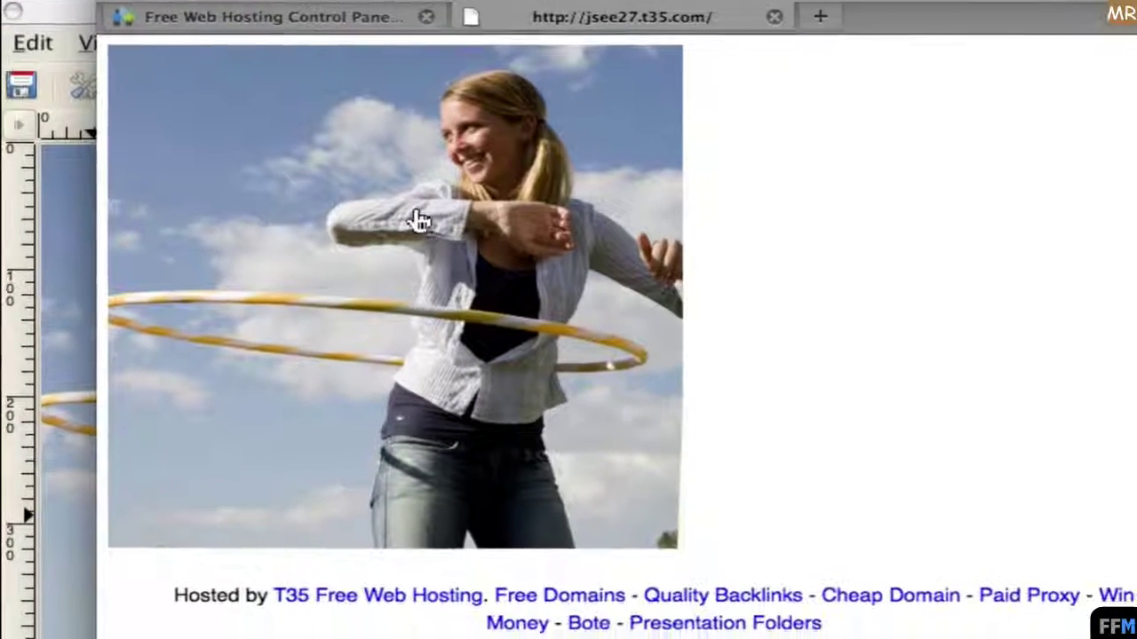
left_click(409, 216)
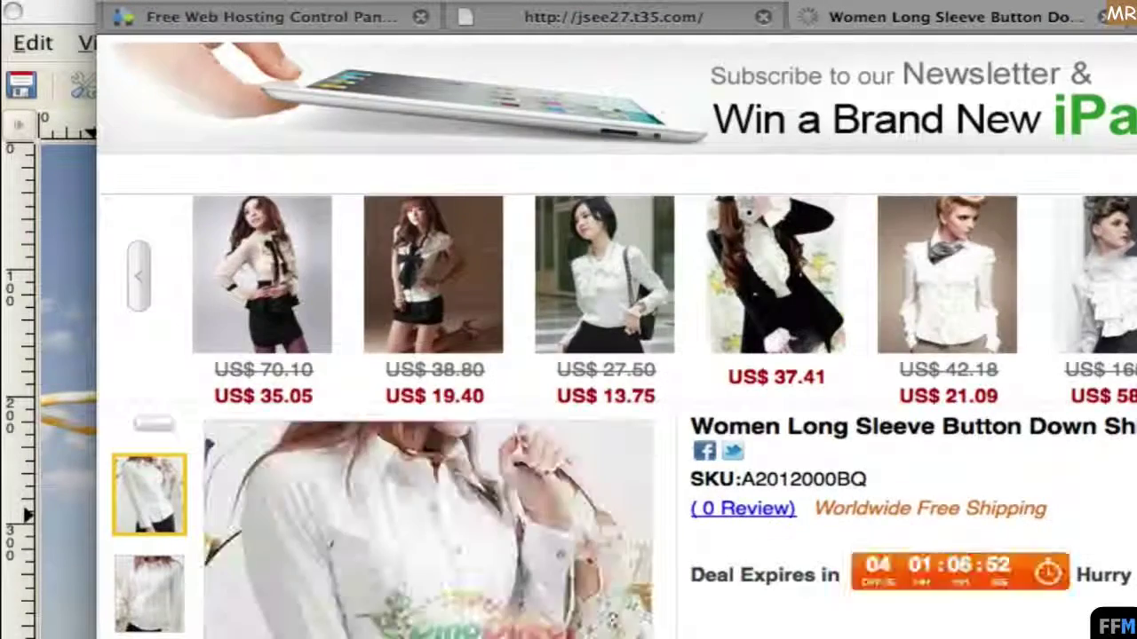
scroll(612, 355, "down", 5)
scroll(612, 355, "down", 3)
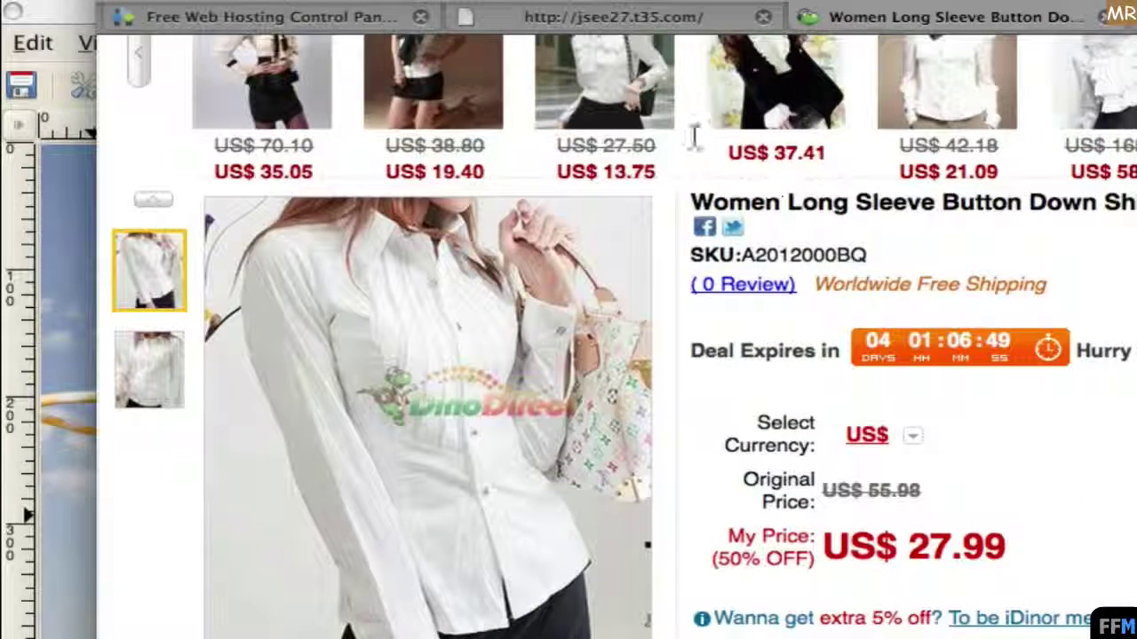
left_click(614, 23)
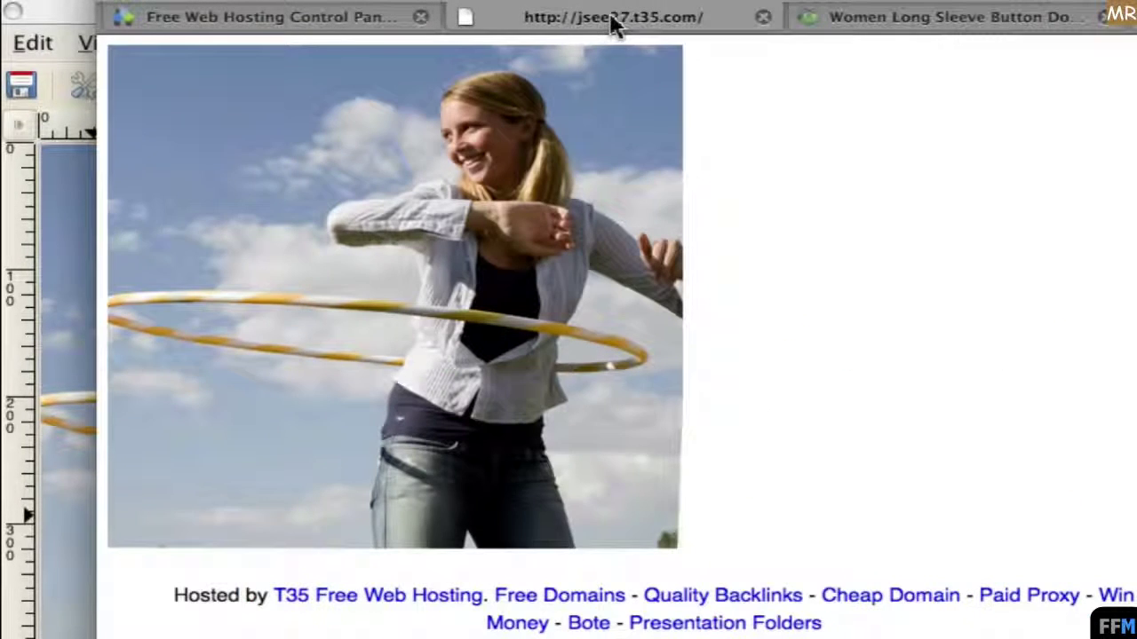
- Test the black top and jeans areas, confirming each opens its own Amazon page
left_click(503, 298)
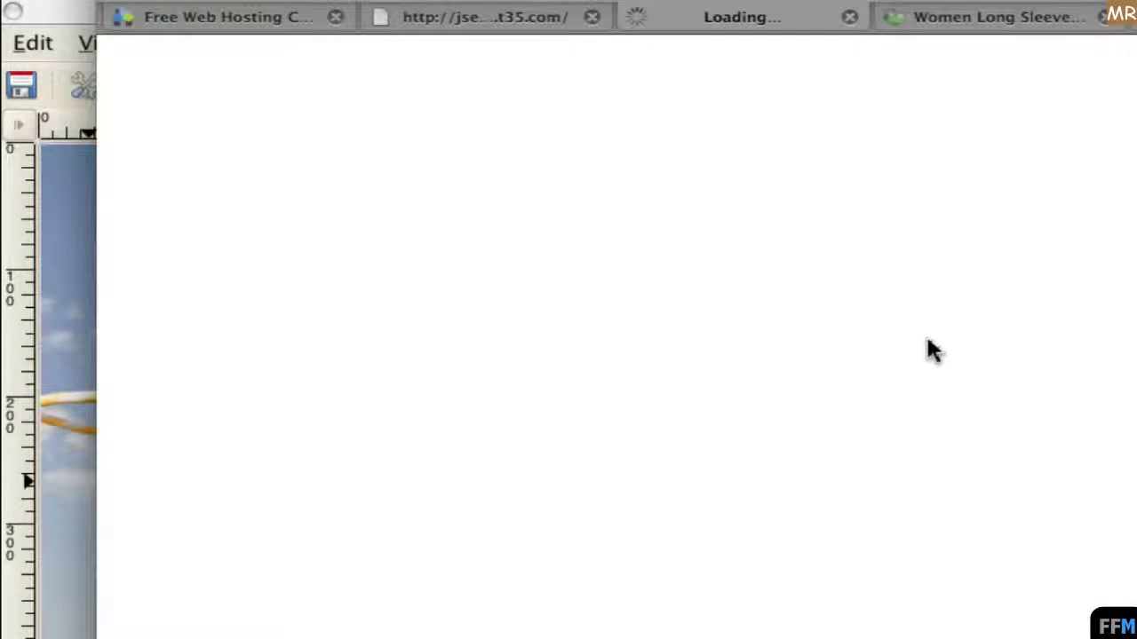
scroll(569, 355, "down", 3)
scroll(568, 356, "down", 3)
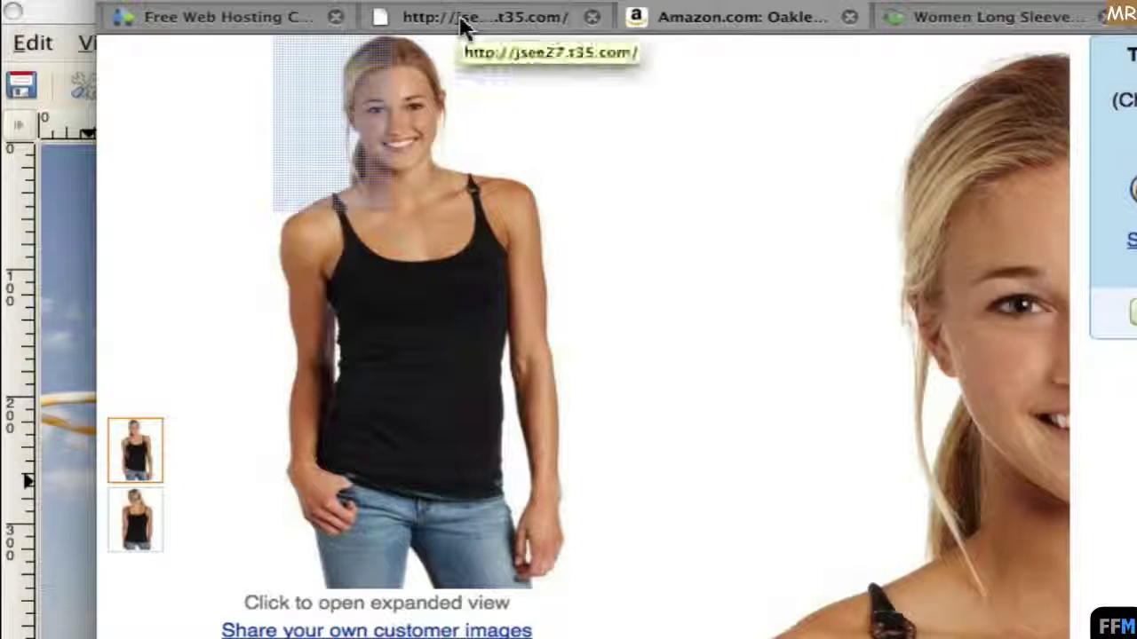
left_click(463, 27)
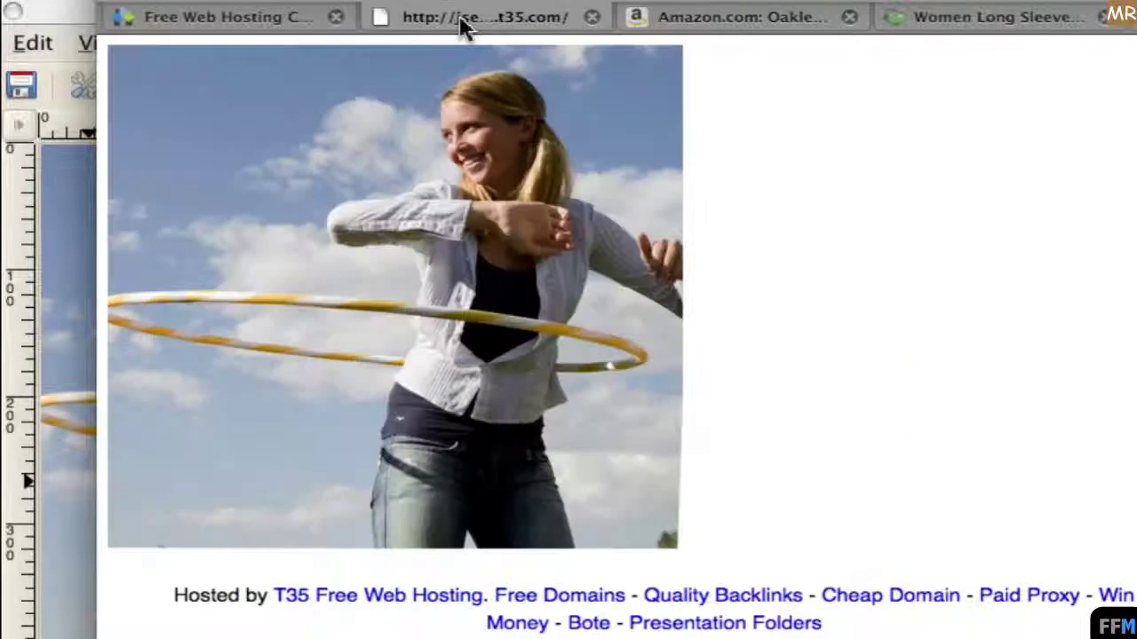
left_click(428, 507)
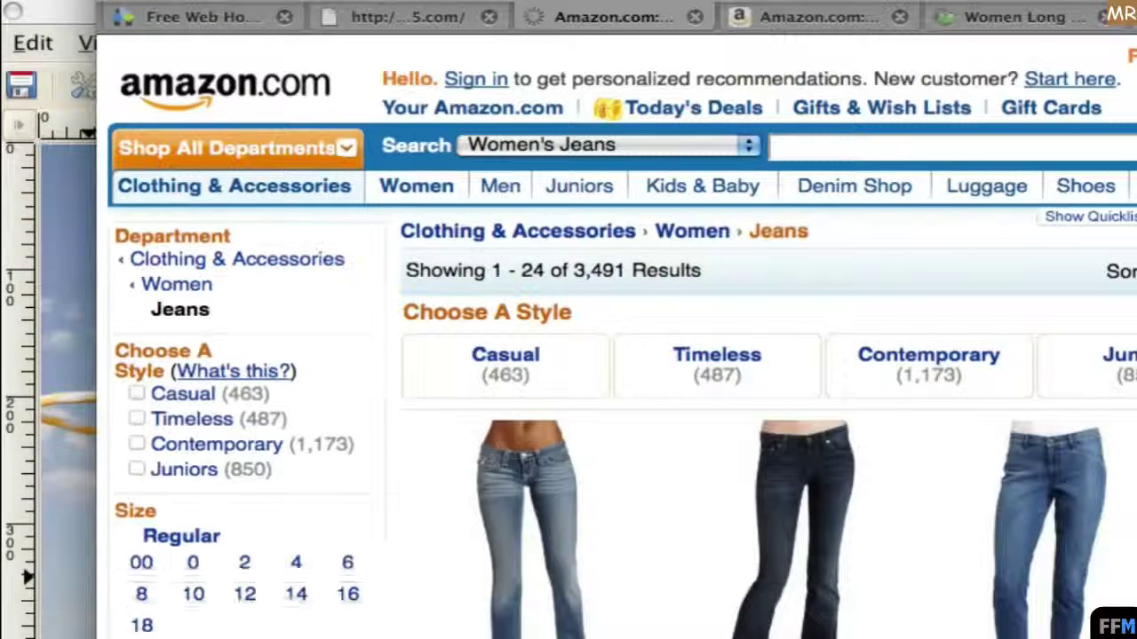